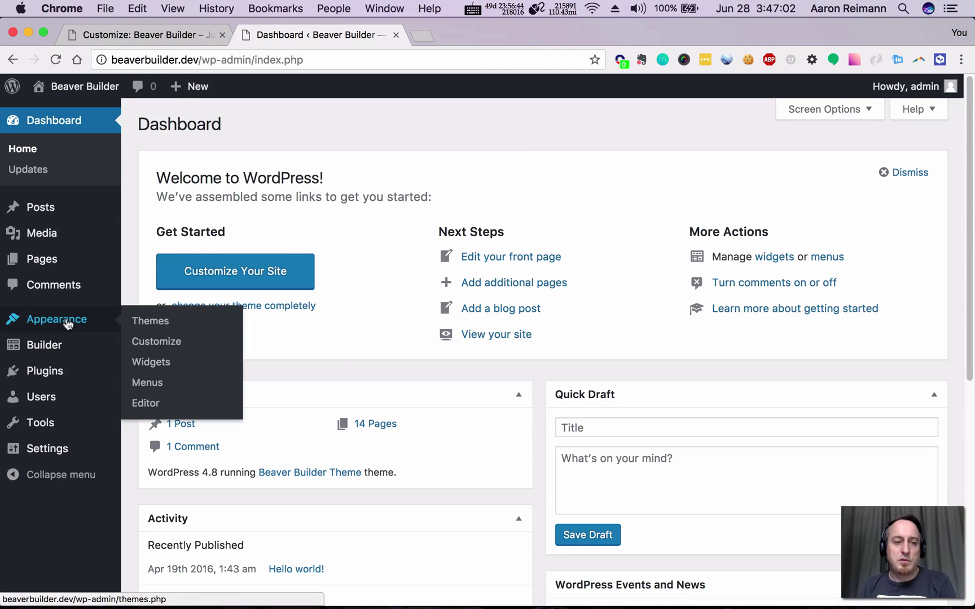
- In Appearance > Menus, change the Donate item's navigation label to 'Donate Now'
click(148, 384)
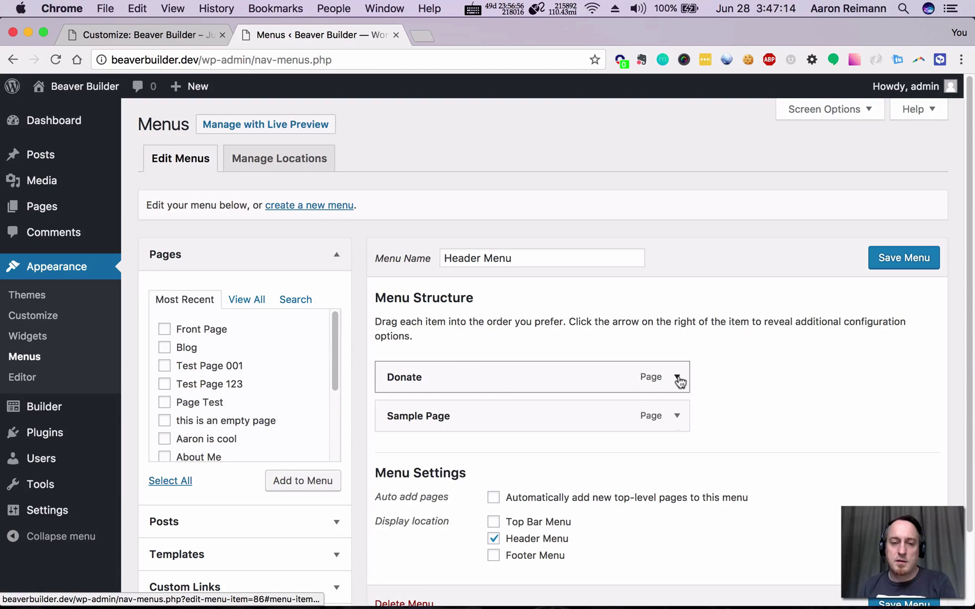
click(678, 378)
click(441, 427)
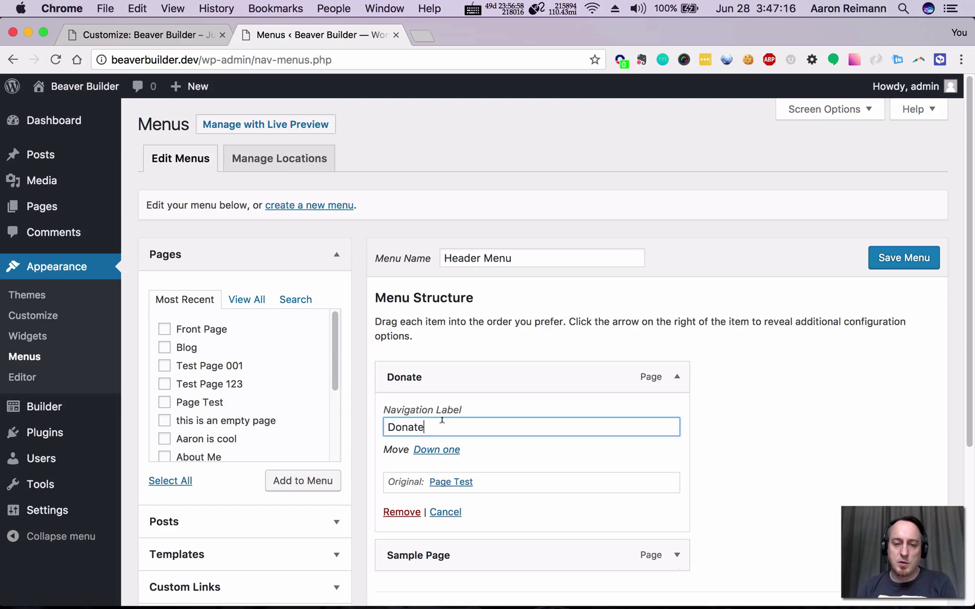
text( Now)
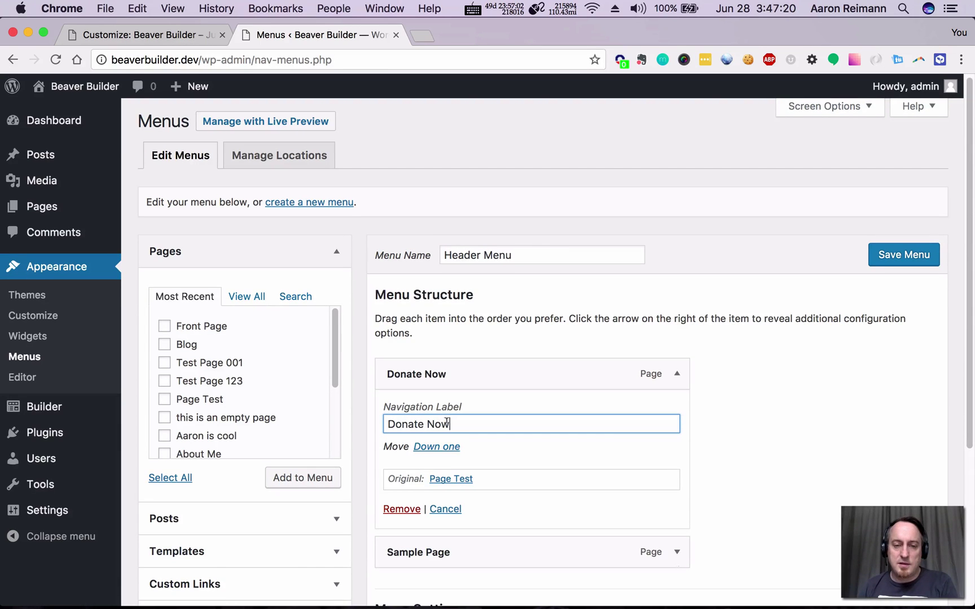
scroll(426, 464, down, 1)
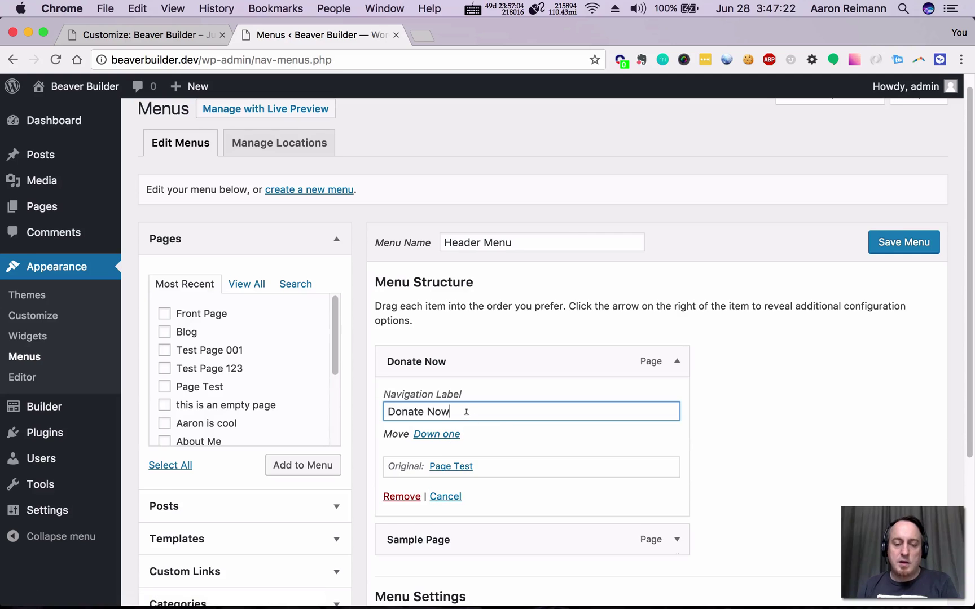
scroll(522, 299, up, 1)
scroll(812, 107, up, 2)
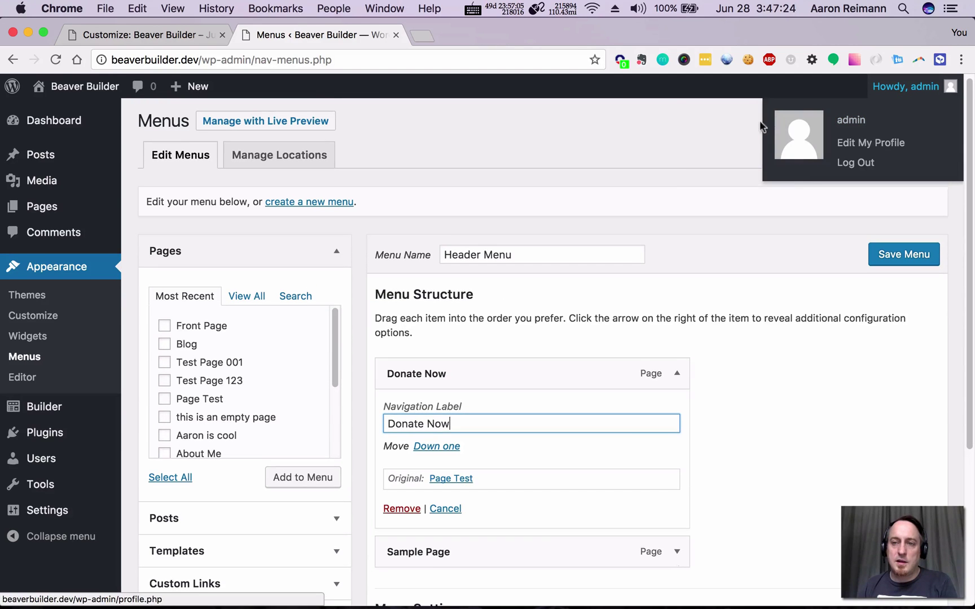
scroll(826, 93, up, 1)
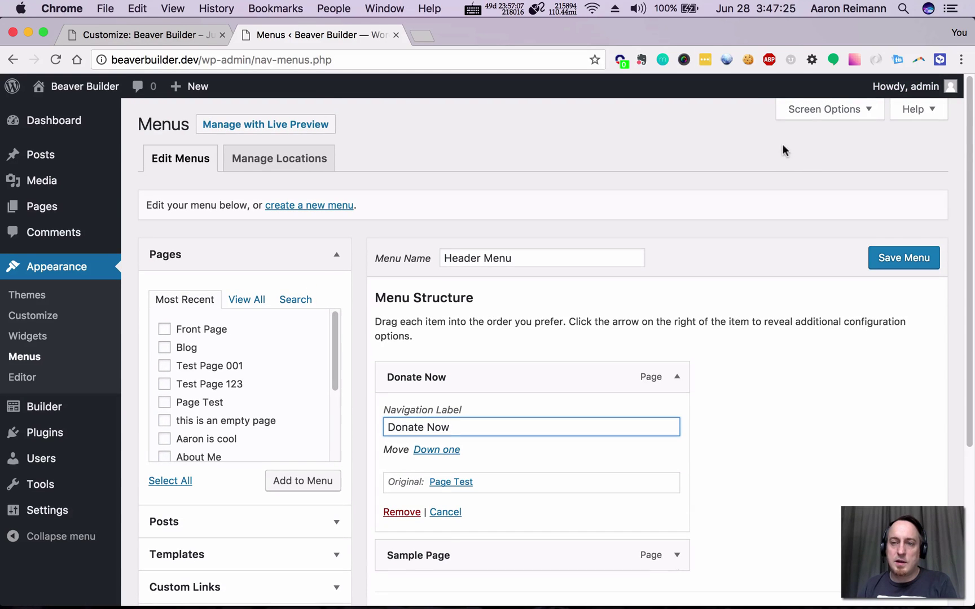
- Enable the CSS Classes field for menu items in Screen Options
click(811, 117)
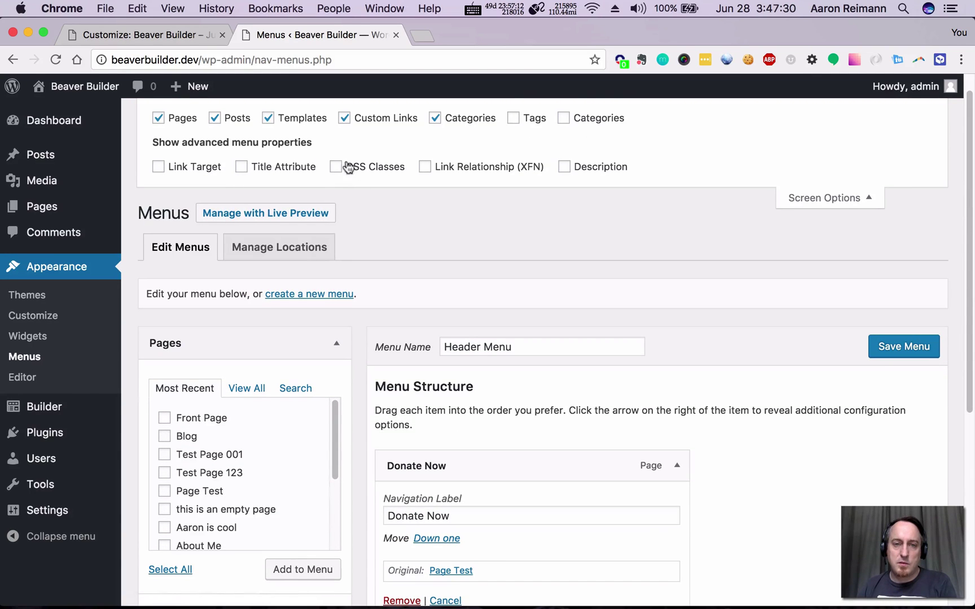
click(338, 167)
click(337, 166)
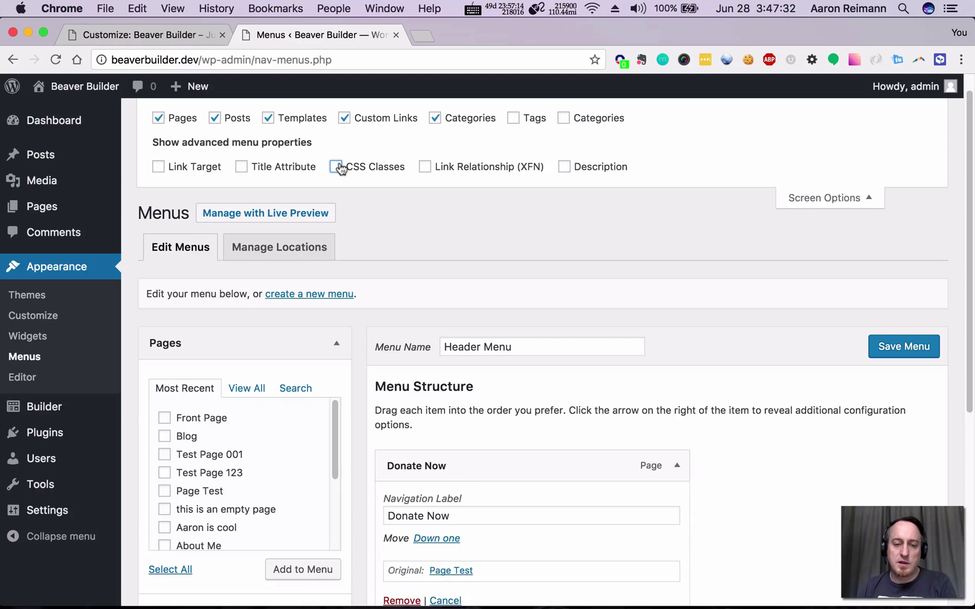
click(336, 166)
click(337, 166)
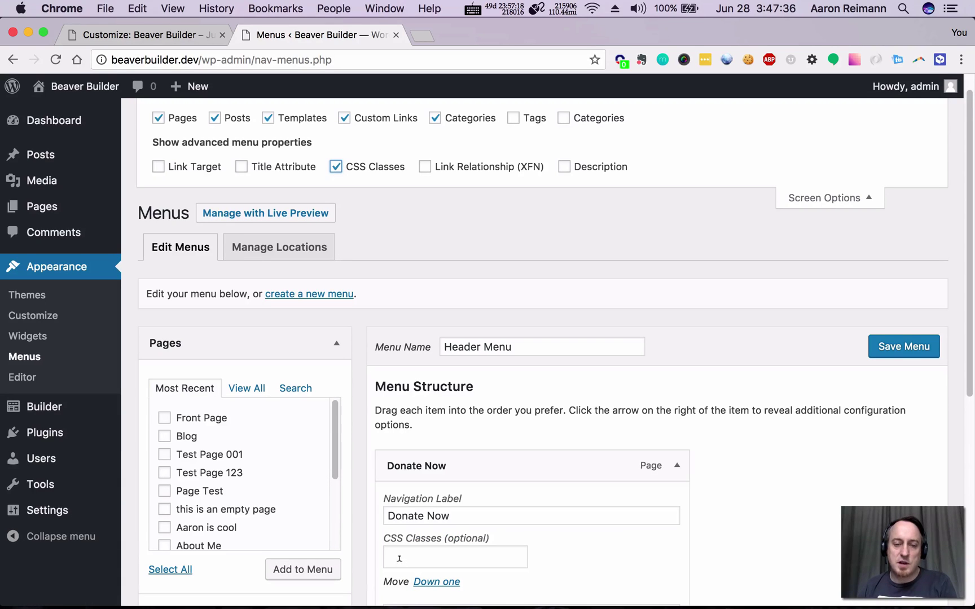
- Enter 'donate-button' as the Donate Now item's CSS class and save the Header Menu
click(399, 558)
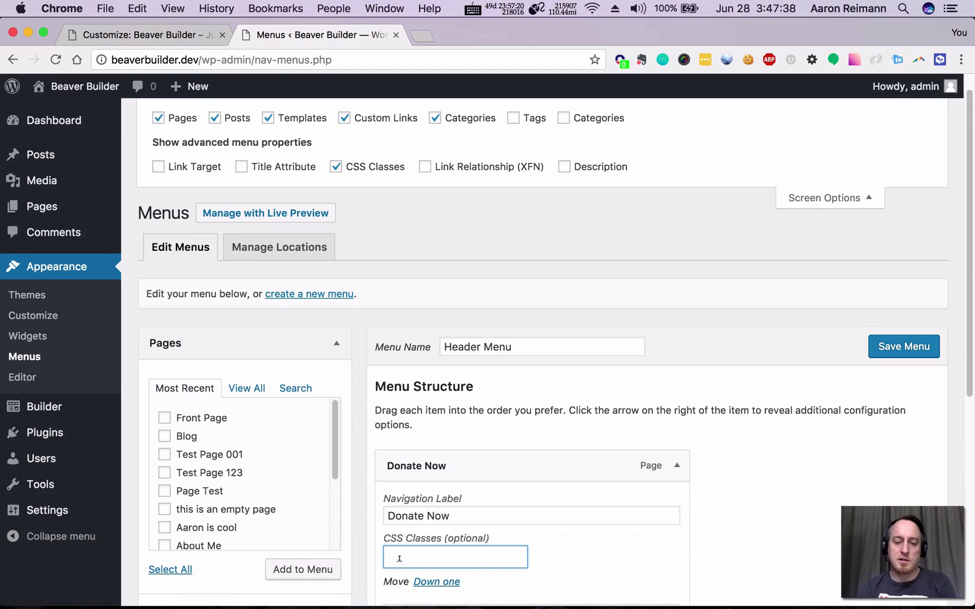
text(donate-)
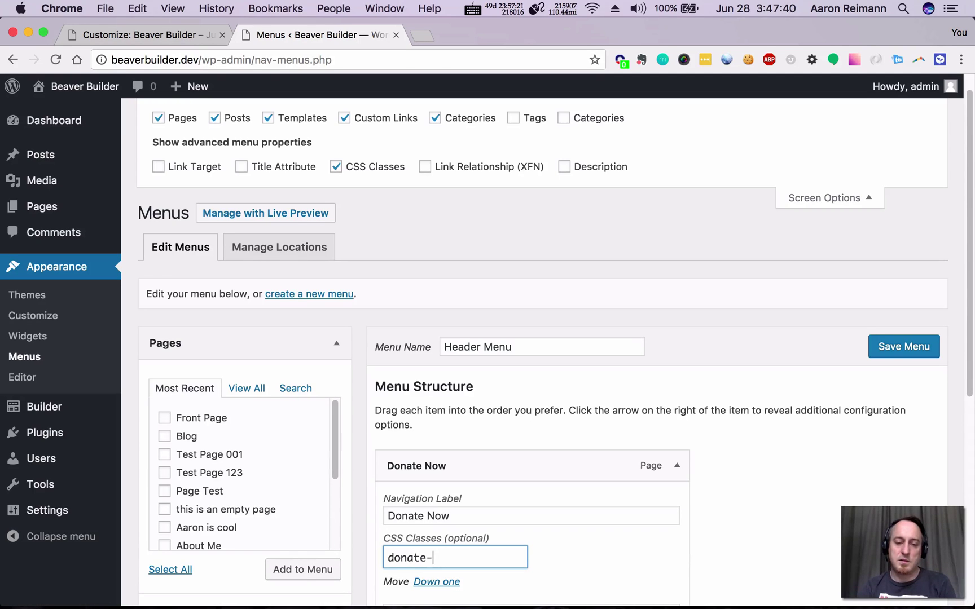
text(button)
key(super+a)
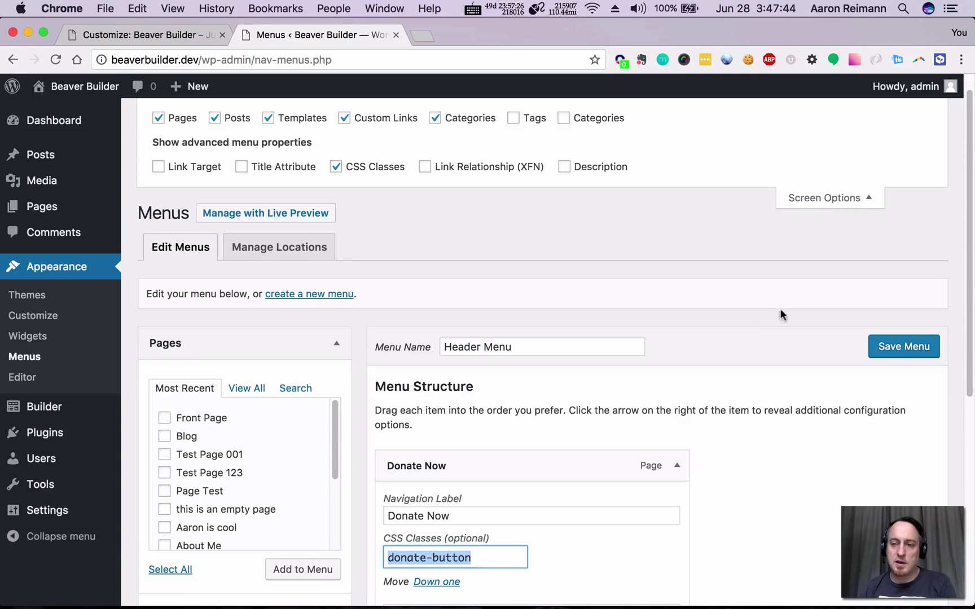
click(885, 341)
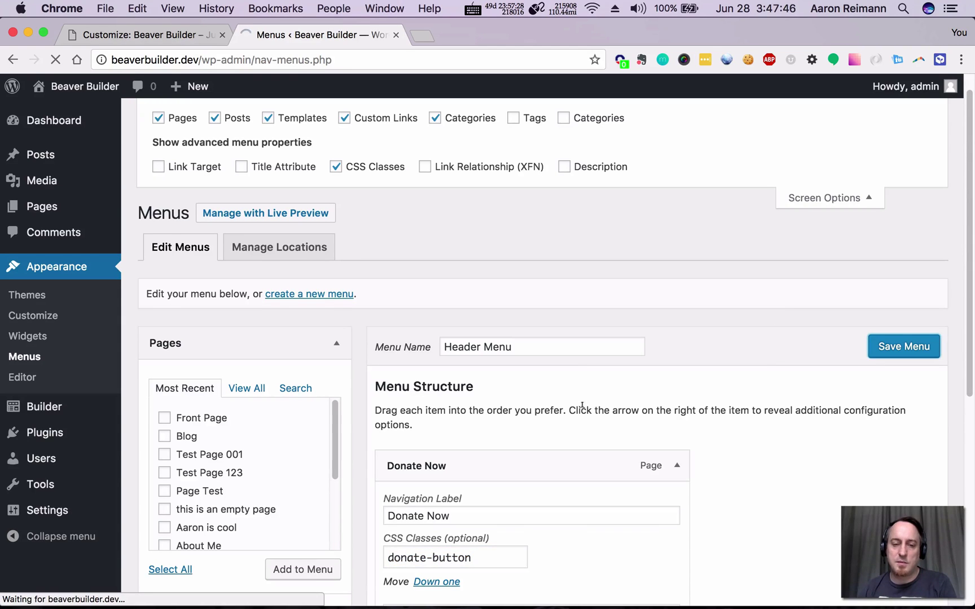
- Reload the front page and inspect Donate Now, selecting its li.donate-button element
click(176, 36)
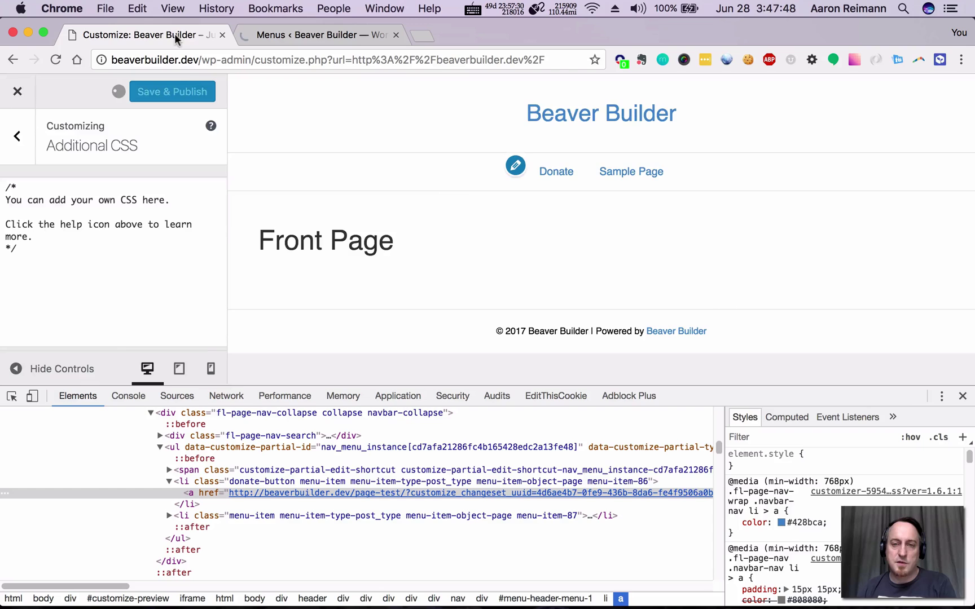
key(super+r)
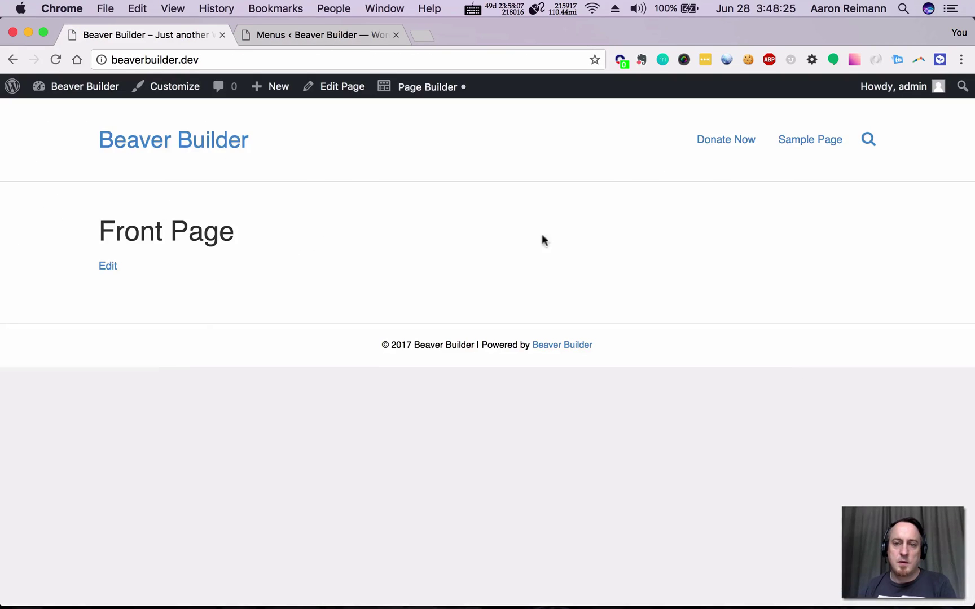
right_click(715, 142)
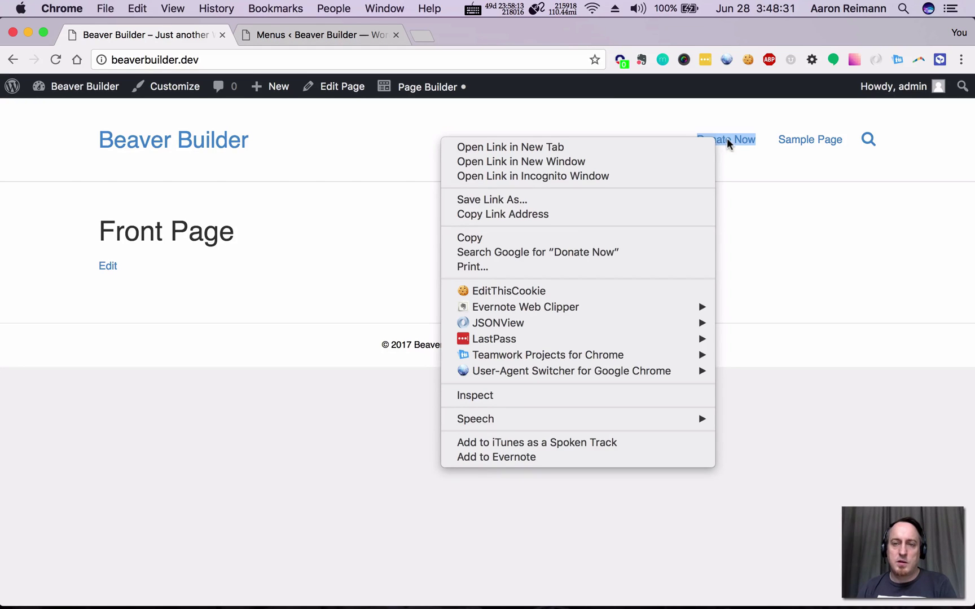
click(511, 398)
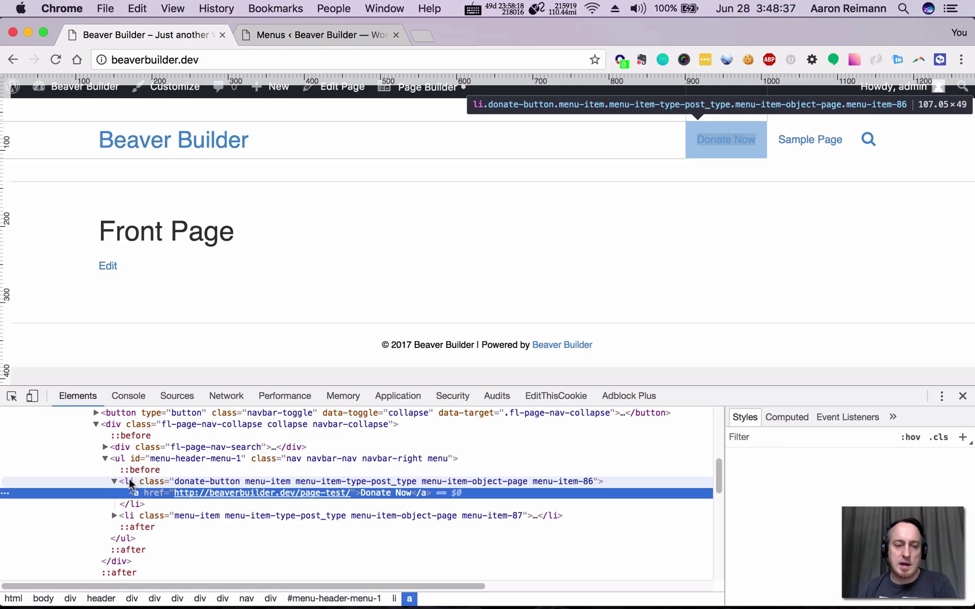
click(125, 482)
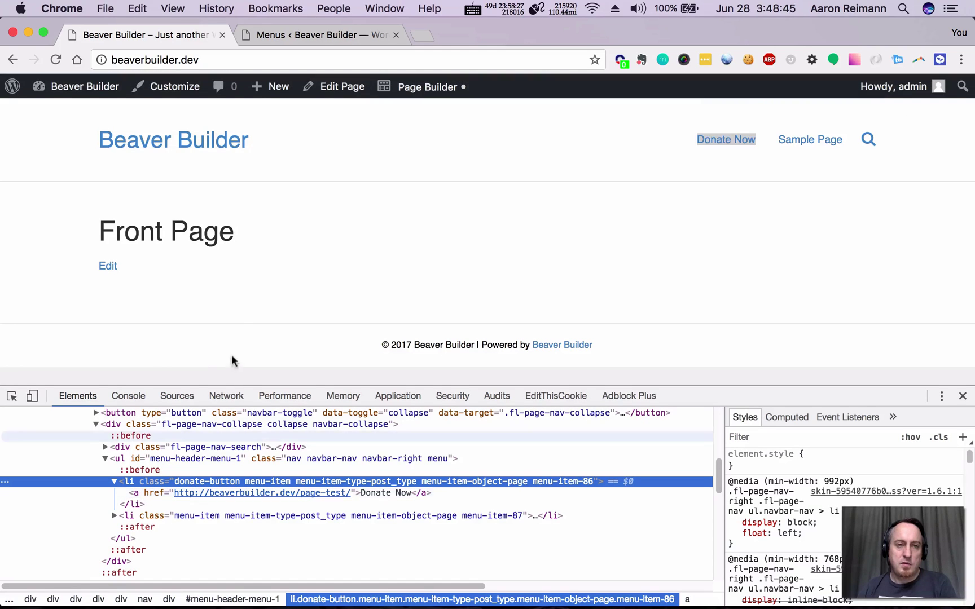
- Close DevTools and start a new line below the starter comment in Customizer's Additional CSS
click(191, 93)
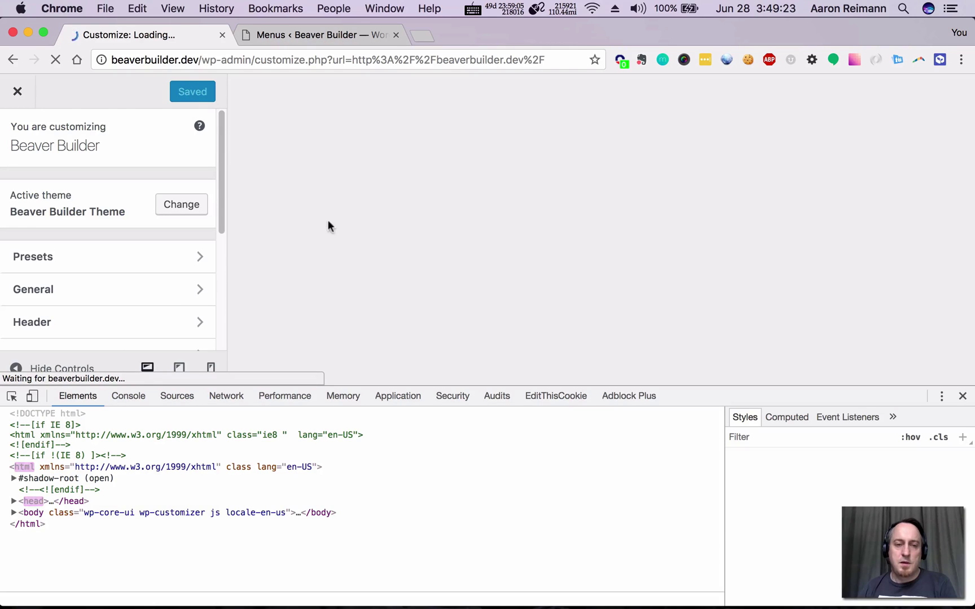
click(962, 398)
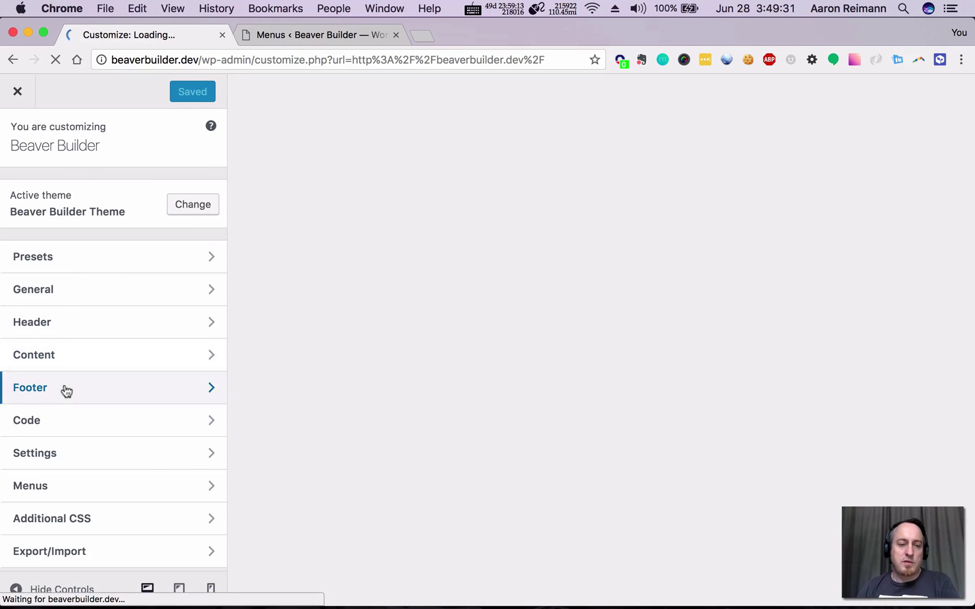
click(66, 524)
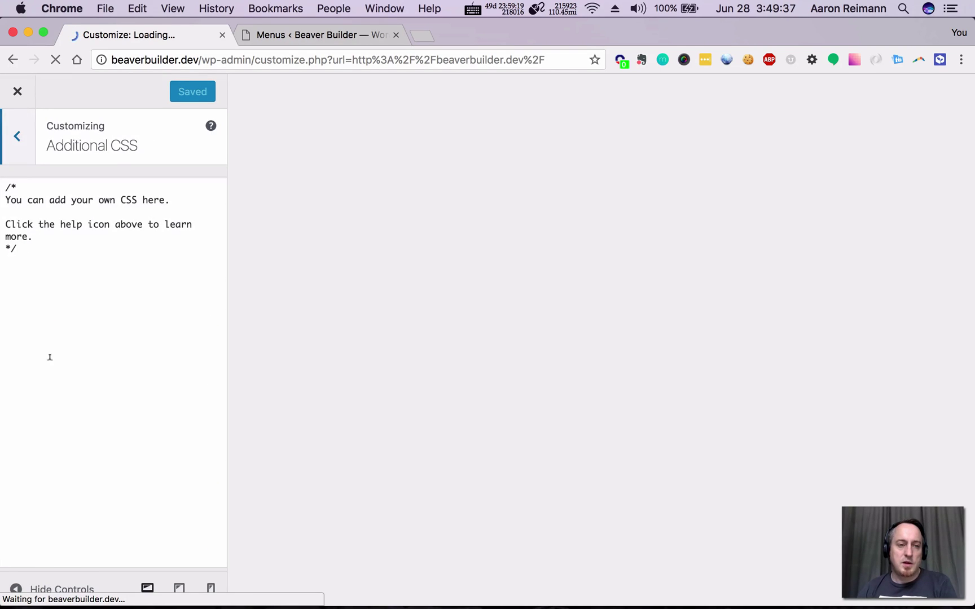
click(59, 315)
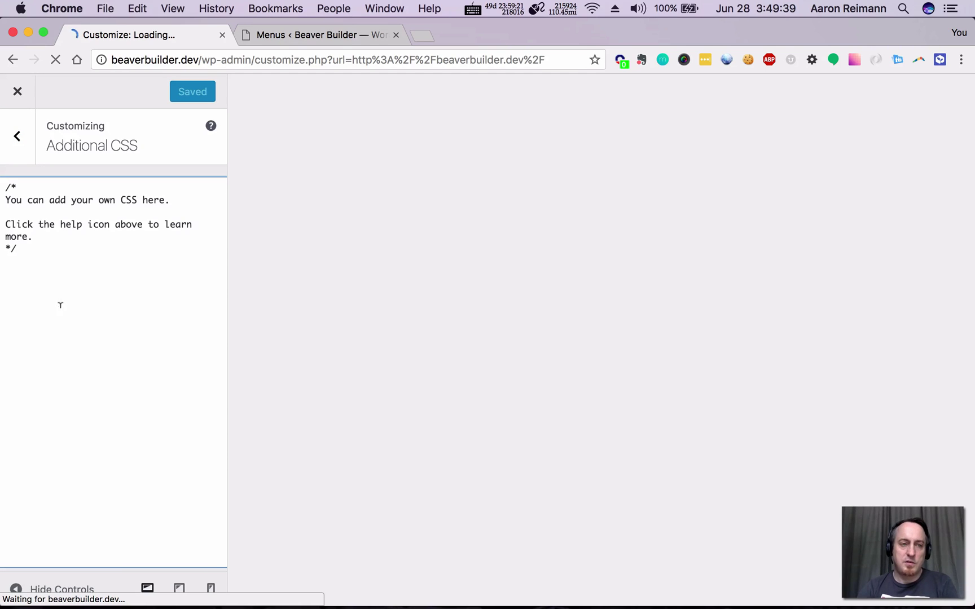
key(Return)
key(Return)
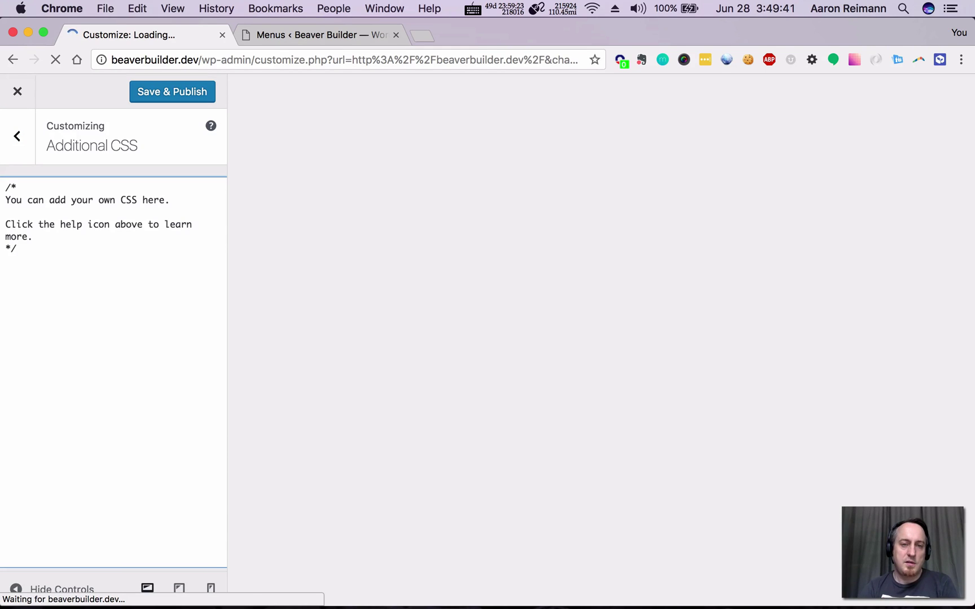
- Write a li.donate-button rule with an indented 'border: 1px solid' hex blue declaration
text(li.donate-button a {)
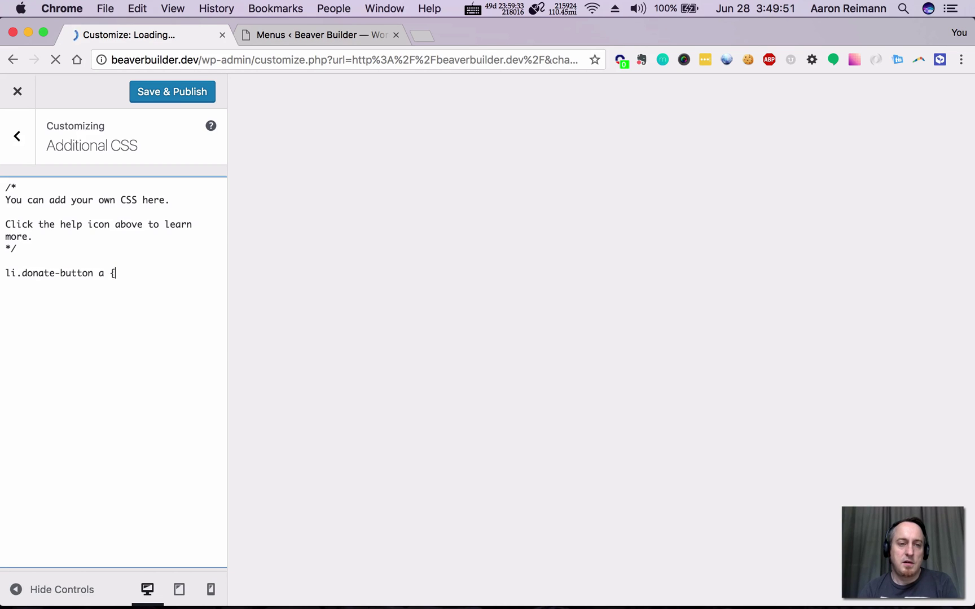
key(Return)
text(})
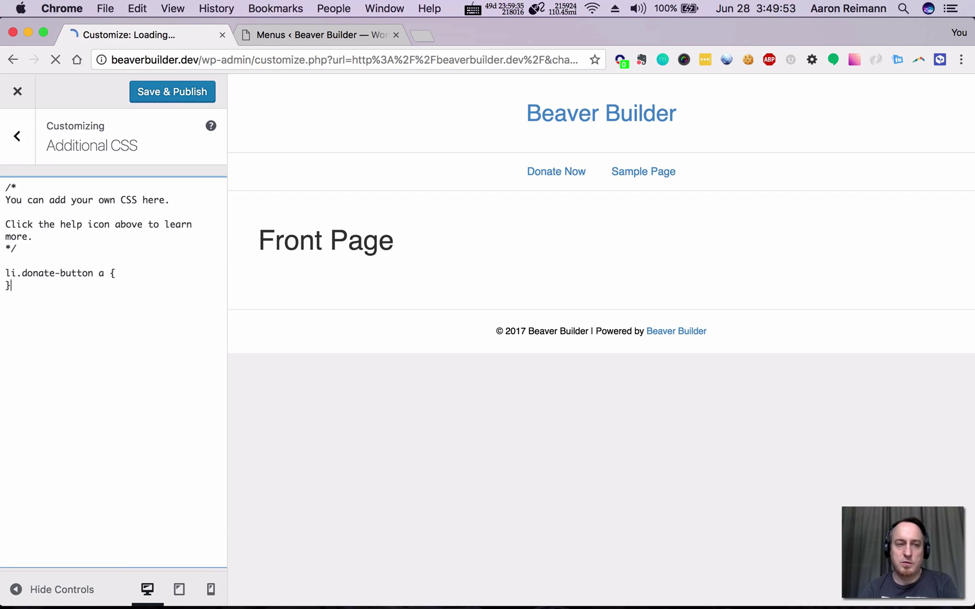
key(Return)
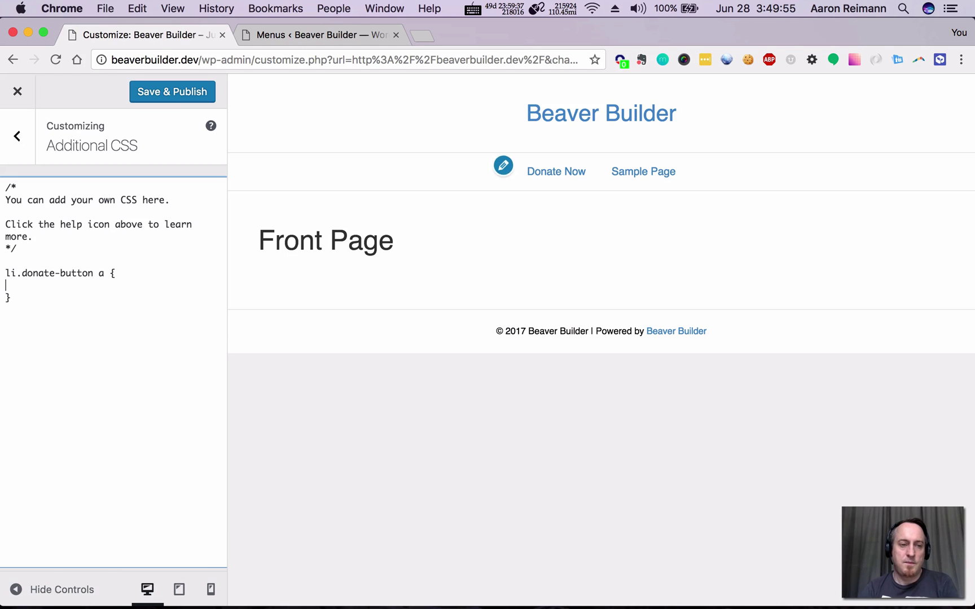
key(Tab)
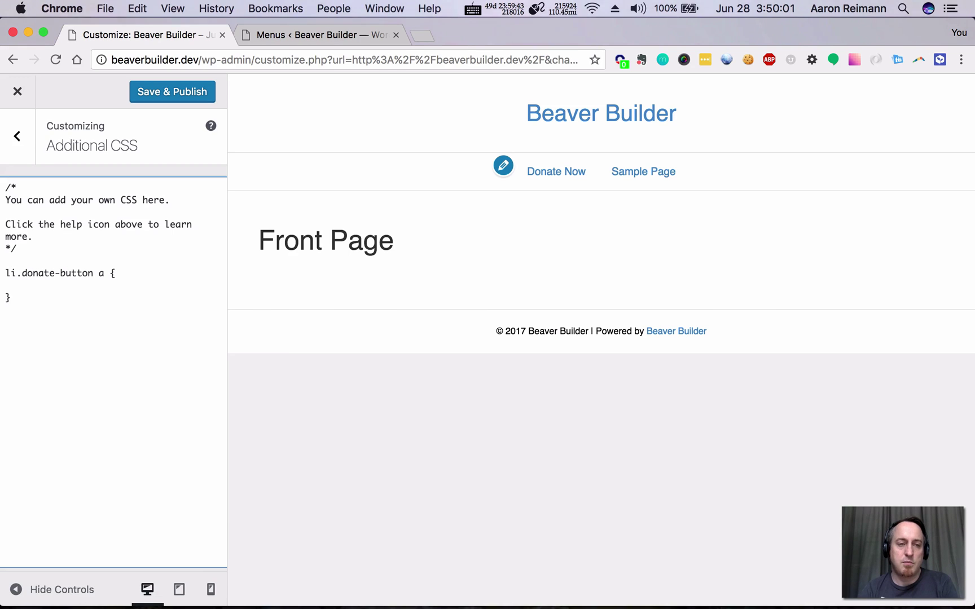
text(bod)
key(BackSpace)
text(rder: )
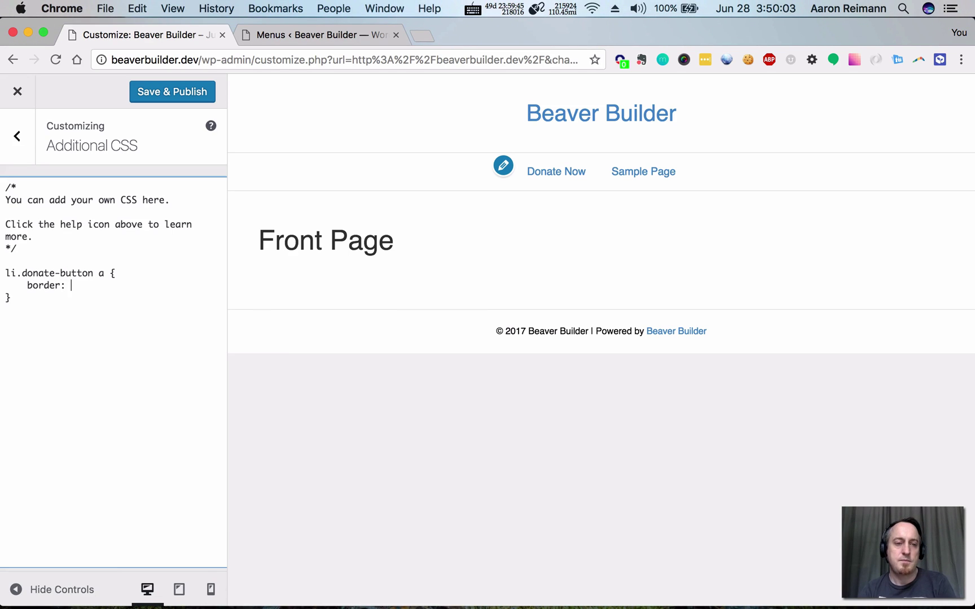
text(1px sol)
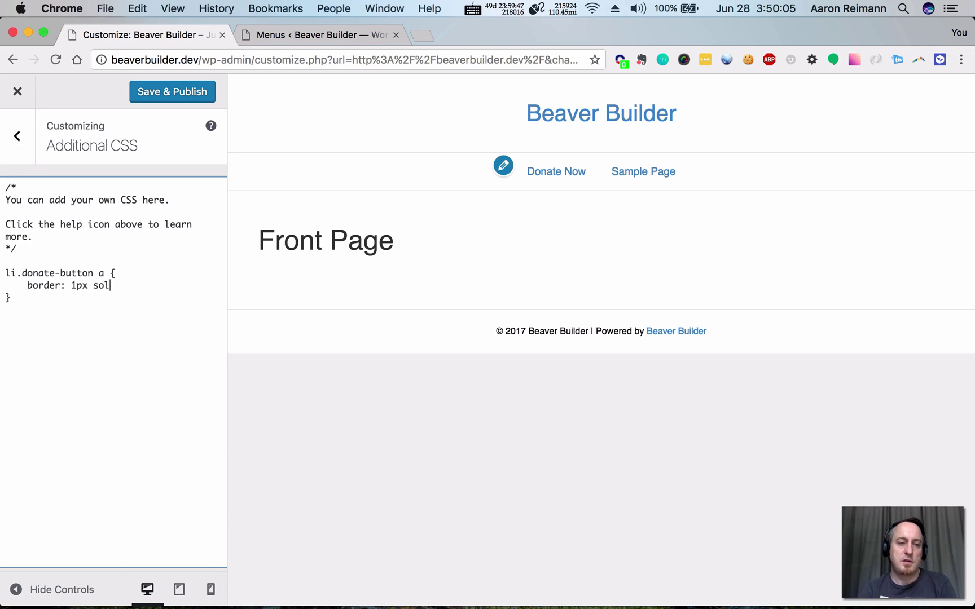
text(id bl)
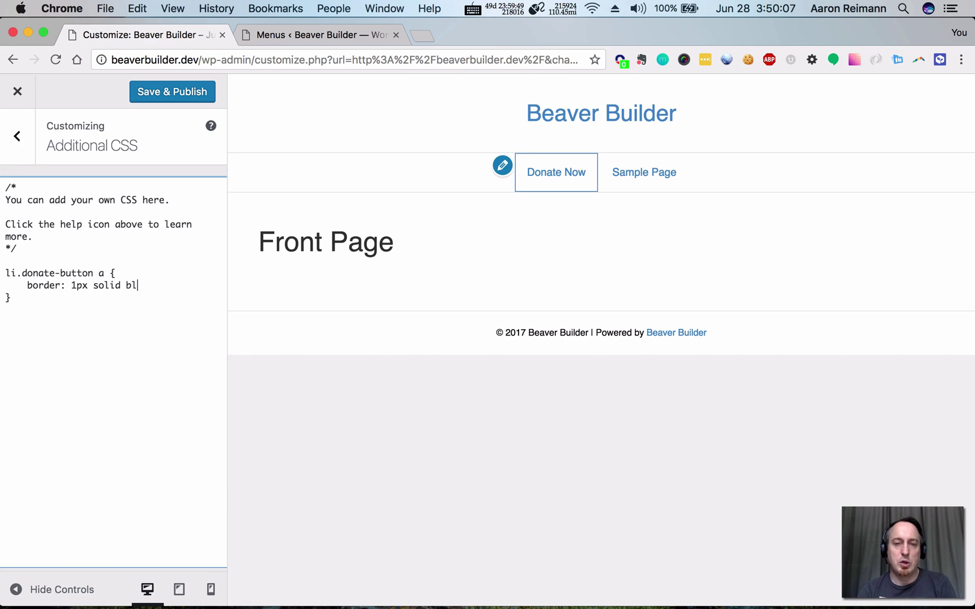
text(ue)
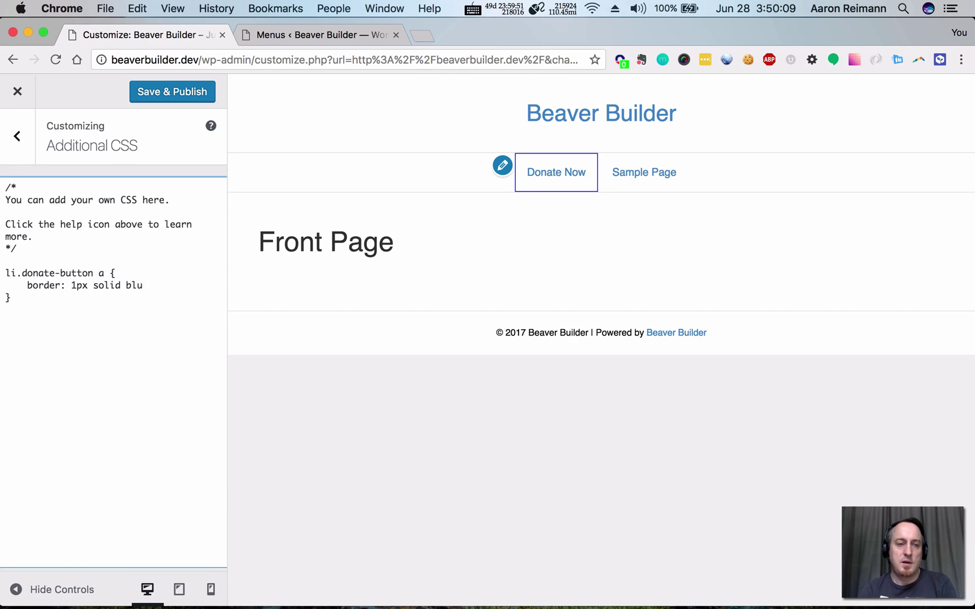
key(BackSpace)
key(BackSpace)
key(BackSpace)
text(#)
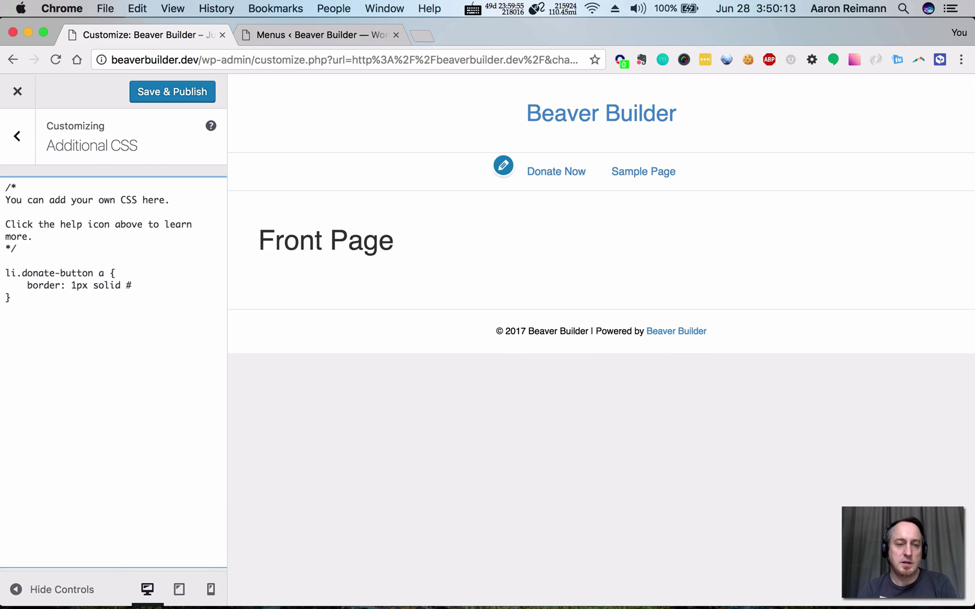
text(0000)
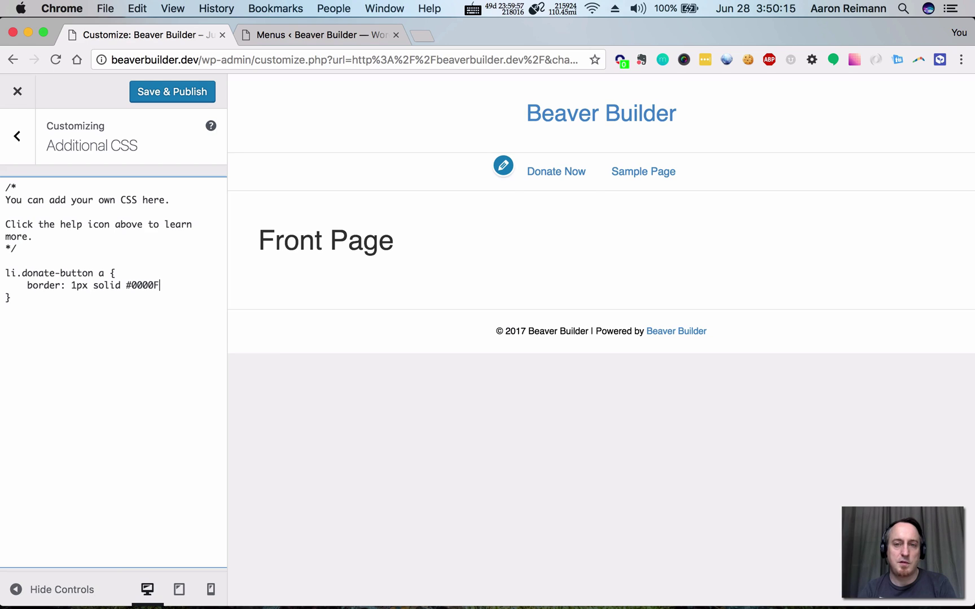
text(F;)
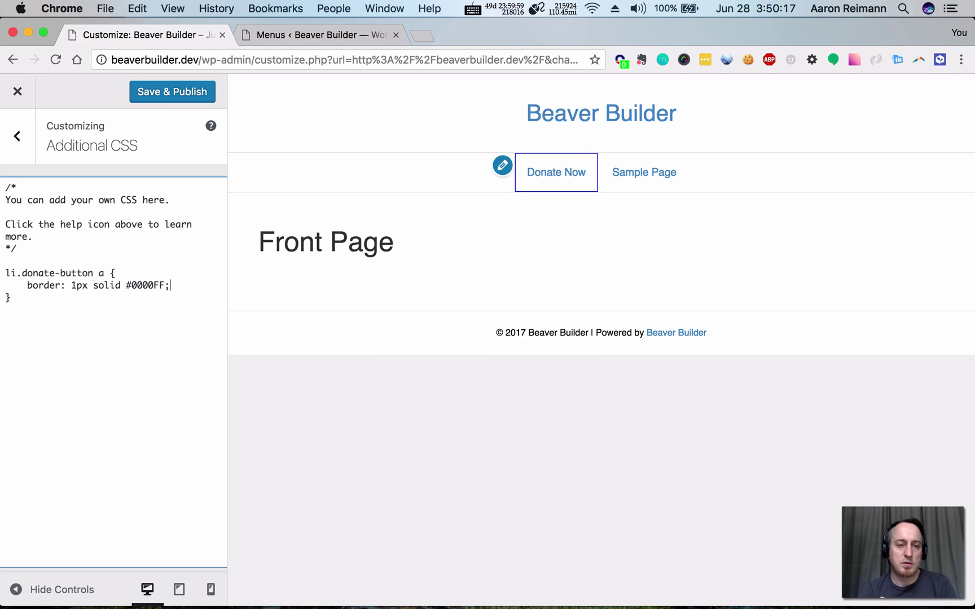
- Add a 'background: #dddddd;' declaration to the donate-button rule
key(Return)
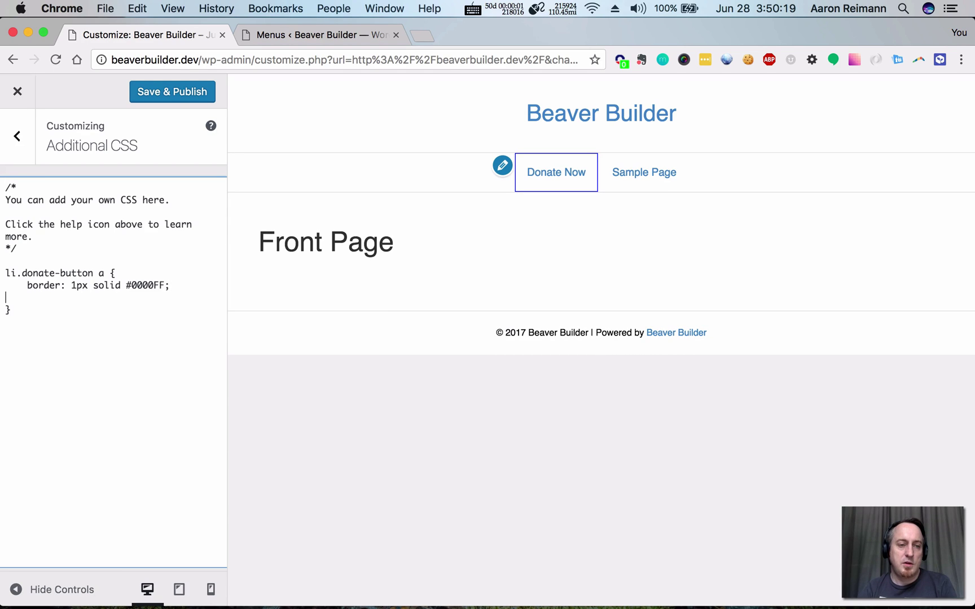
text(bac)
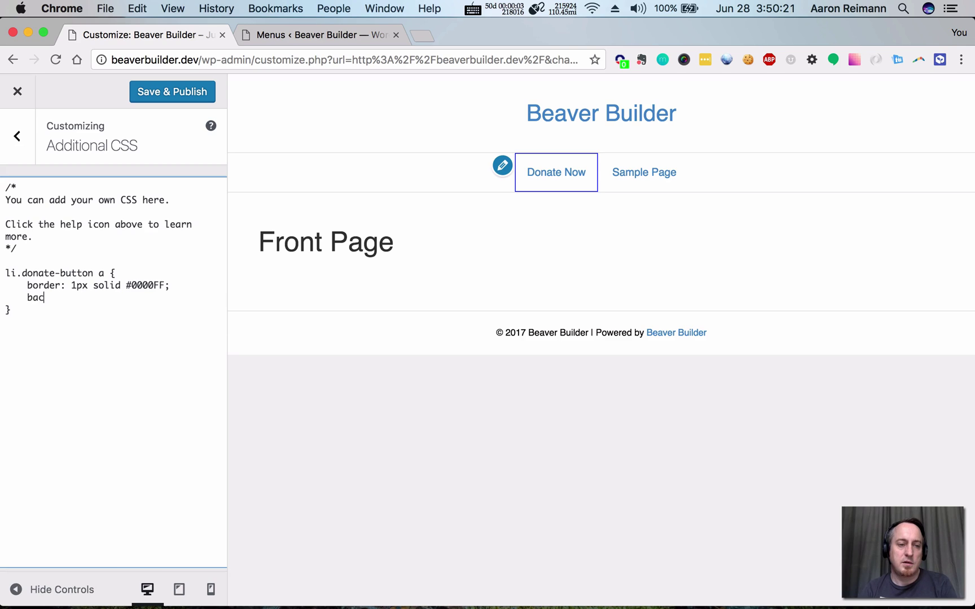
text(kground: #a)
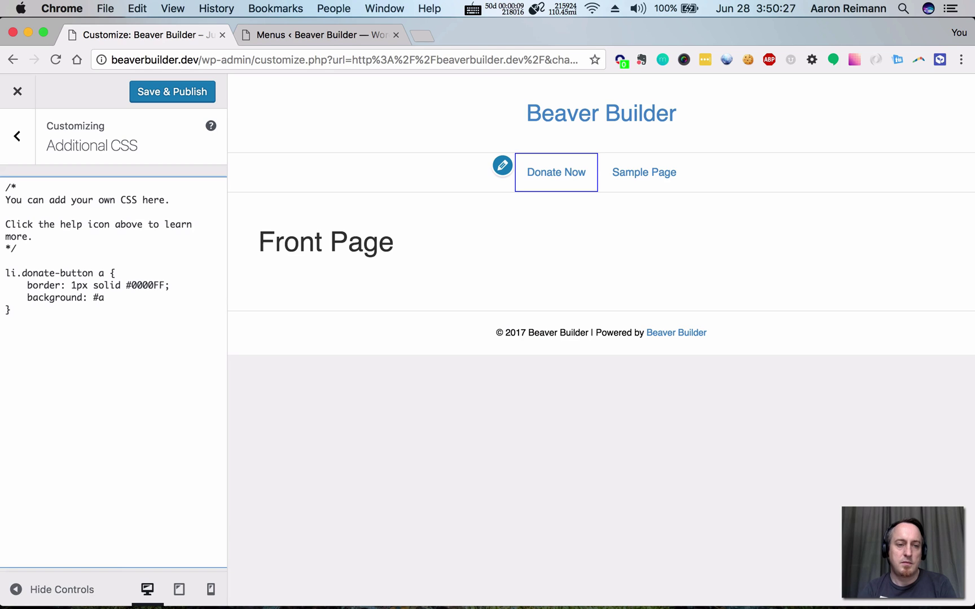
key(BackSpace)
text(dd)
text(dddd;)
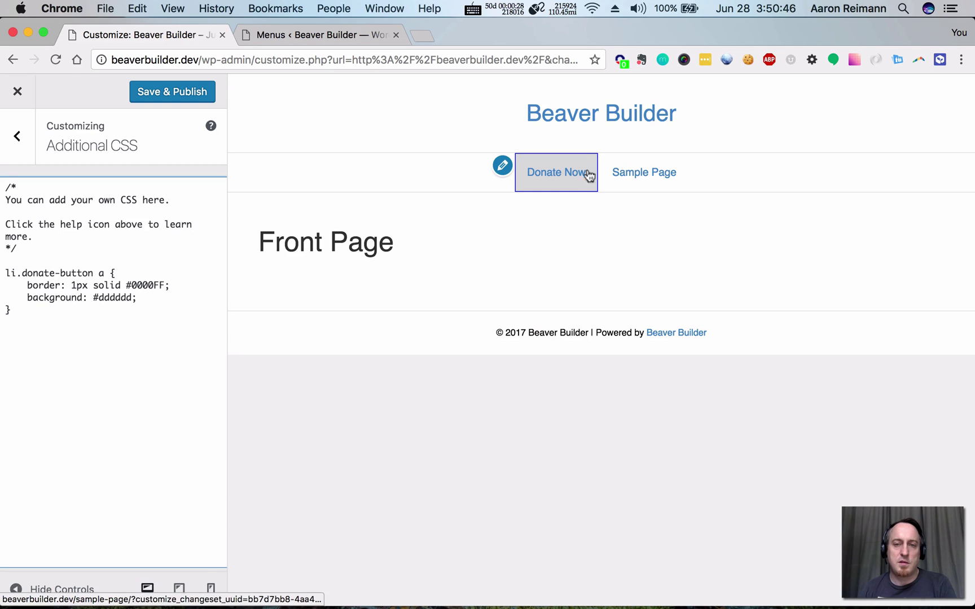
- Publish the custom CSS and select the .donate-button class name in the selector
click(156, 92)
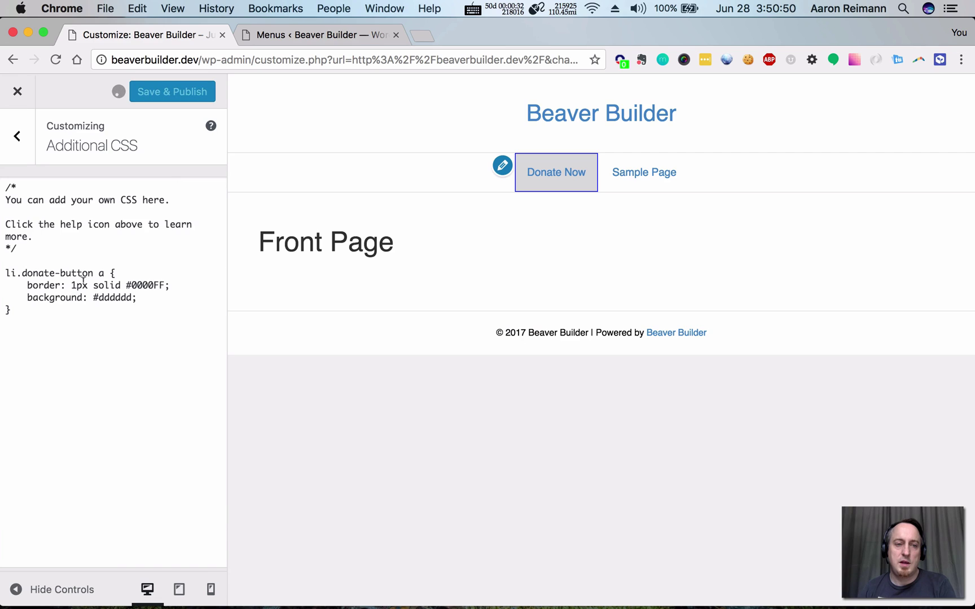
click(94, 272)
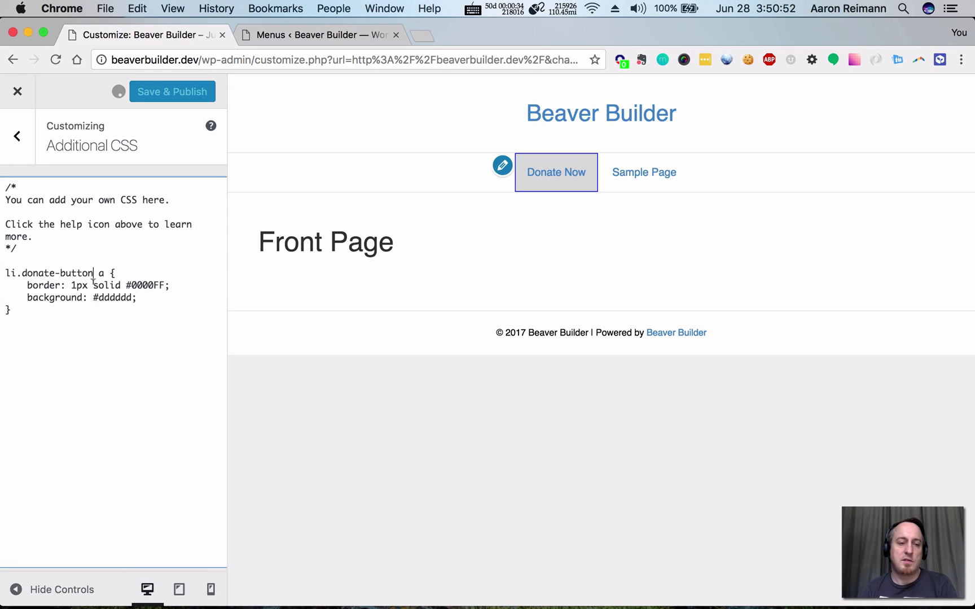
drag(91, 273, 21, 273)
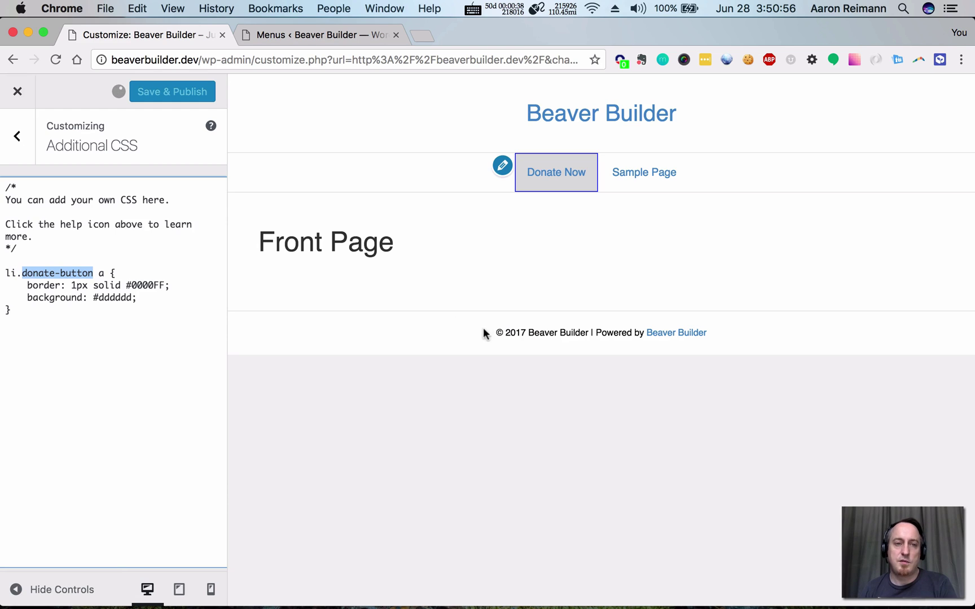